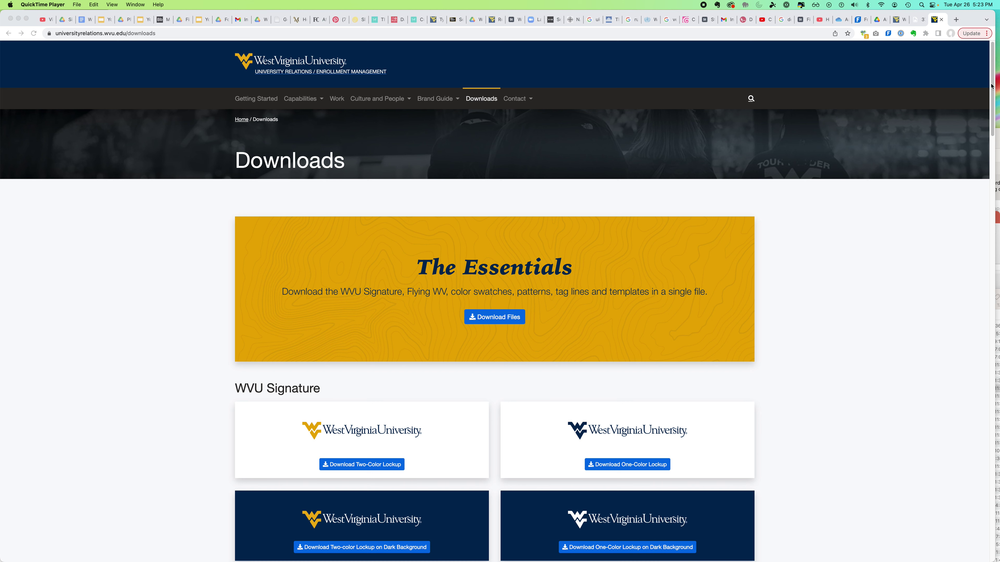
- Bring Chrome's WVU Downloads page forward and scroll to the WVU Signature and Flying WV logo options
left_click(992, 86)
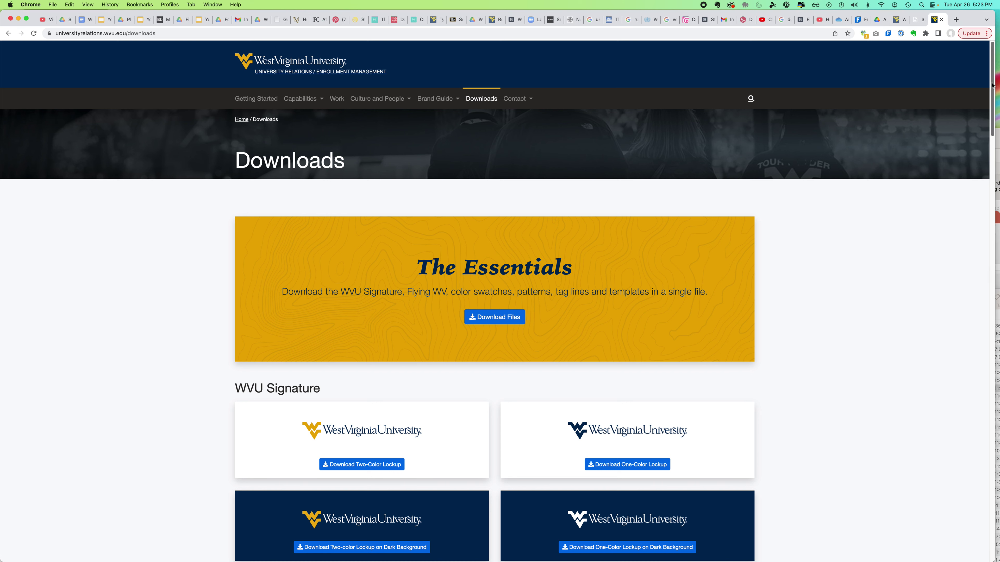
left_click_drag(991, 84, 894, 129)
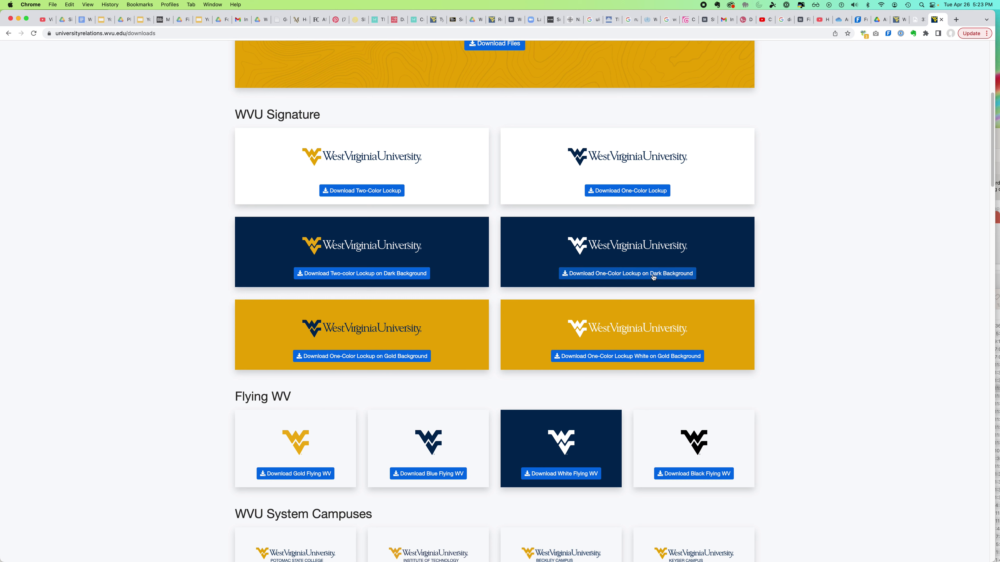
- Download the one-color dark-background lockup and create a desktop folder named 'logo'
left_click(634, 278)
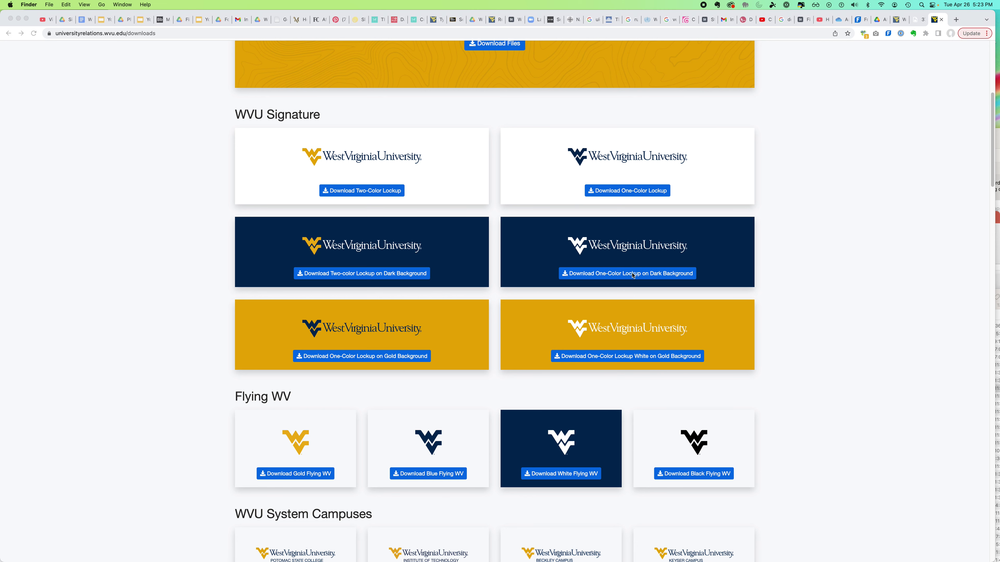
left_click_drag(971, 18, 880, 17)
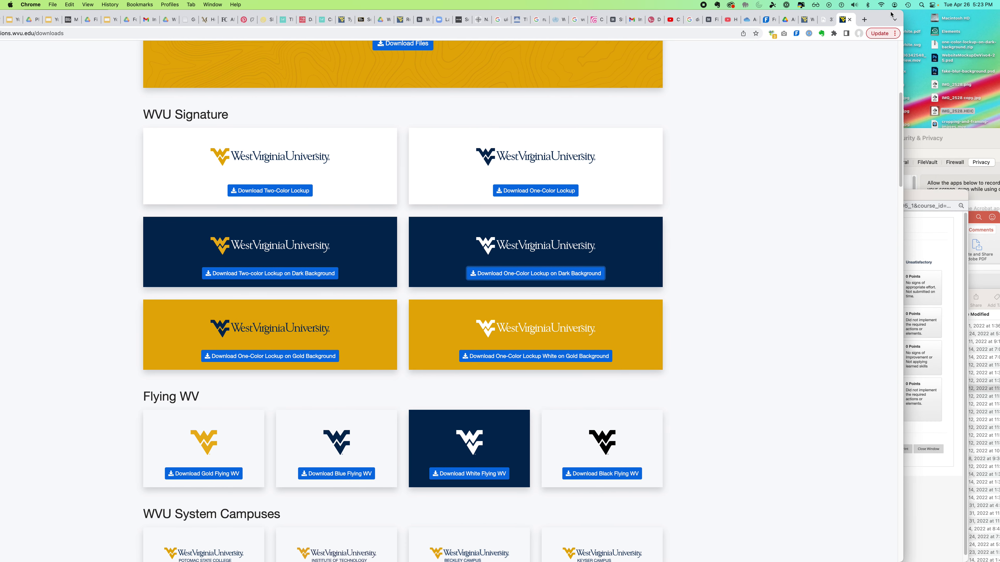
left_click(935, 45)
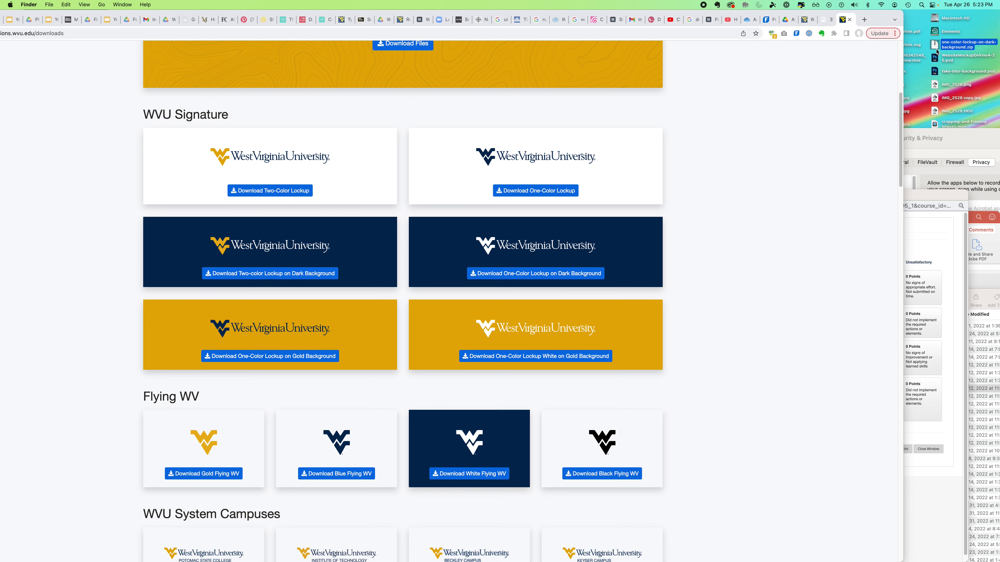
right_click(979, 31)
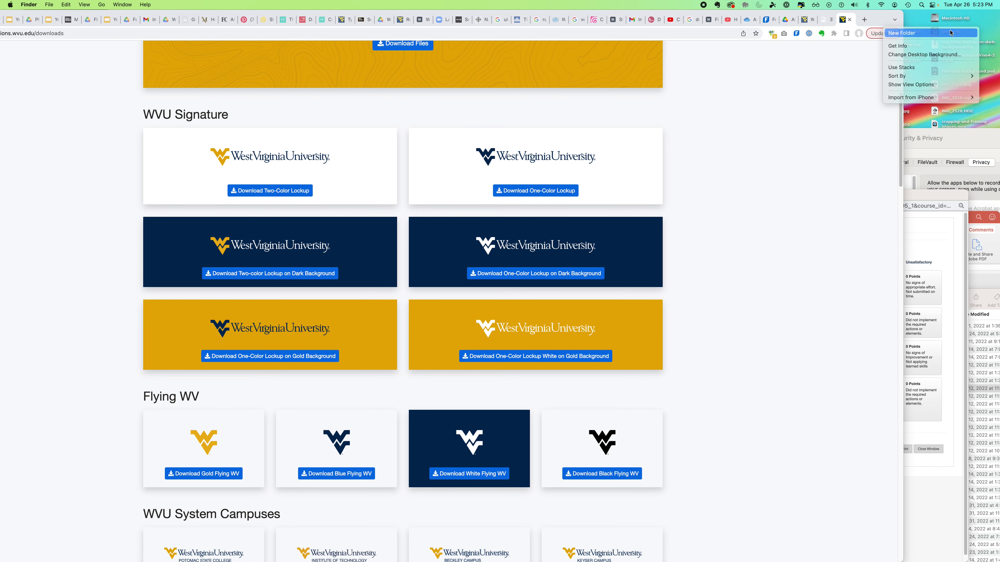
left_click(960, 29)
type("logo")
key("Return")
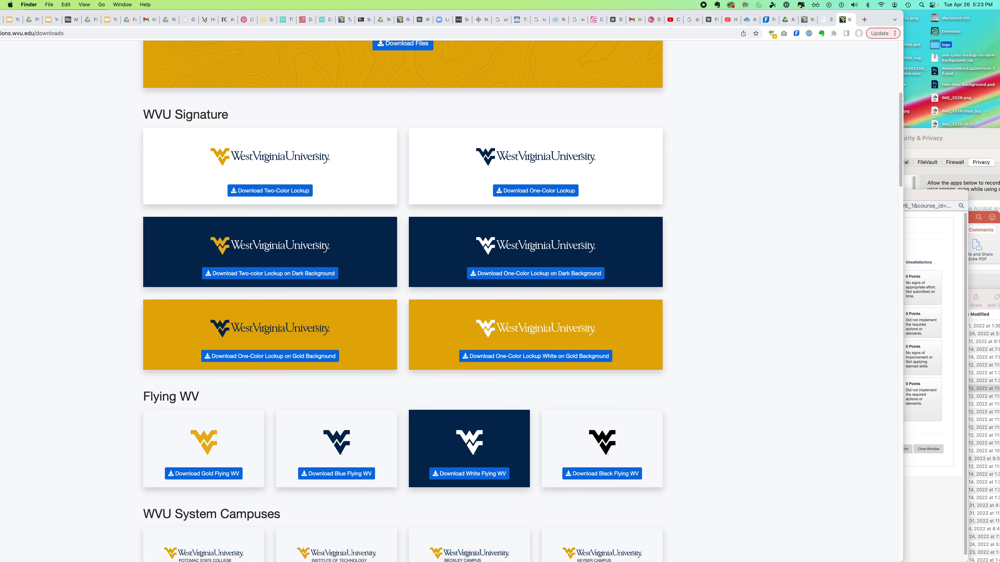
- Move the lockup zip into the logo folder, unzip it, and open 1-line logotype-White.eps in Illustrator
left_click_drag(929, 60, 935, 45)
double_click(935, 45)
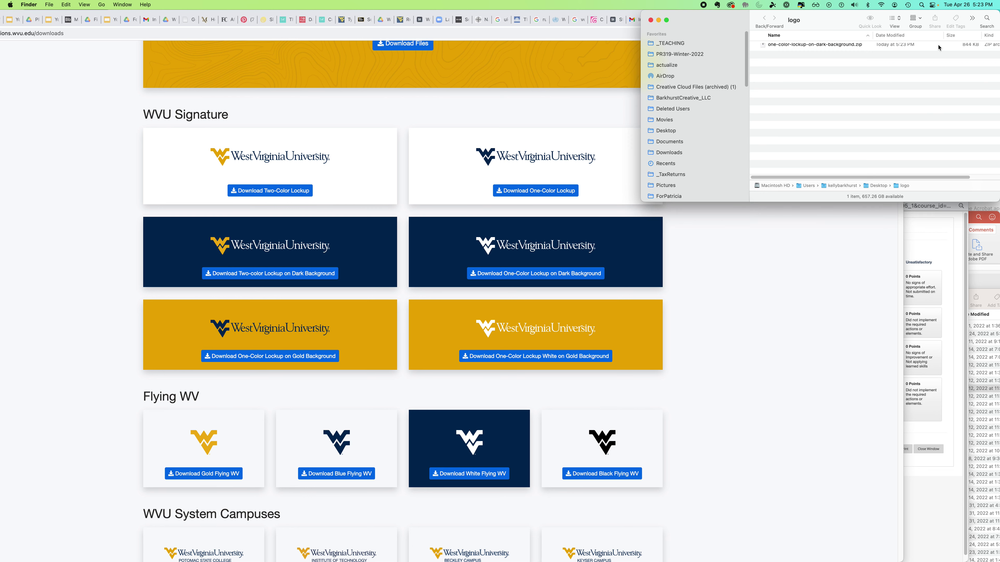
left_click(791, 49)
double_click(791, 47)
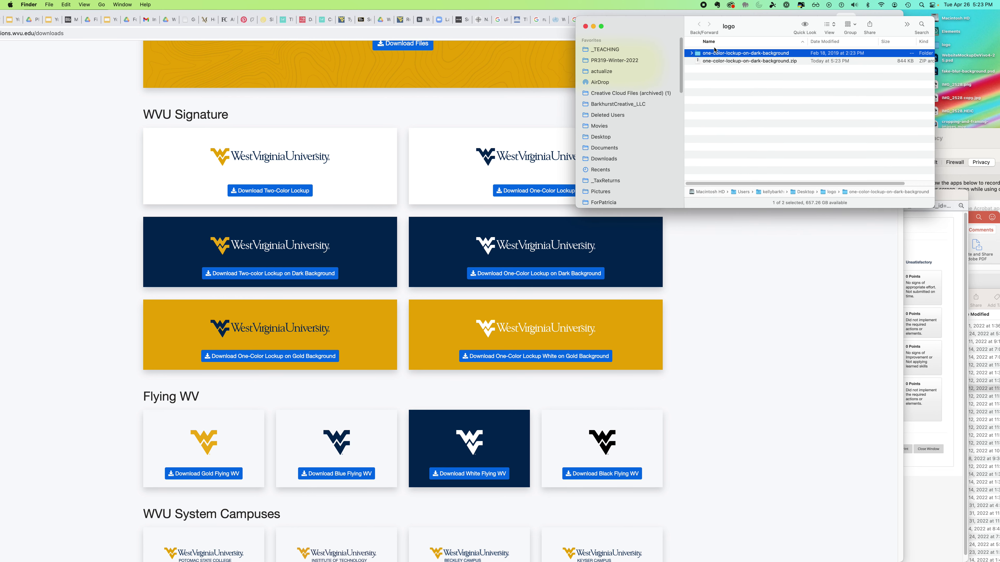
left_click(692, 55)
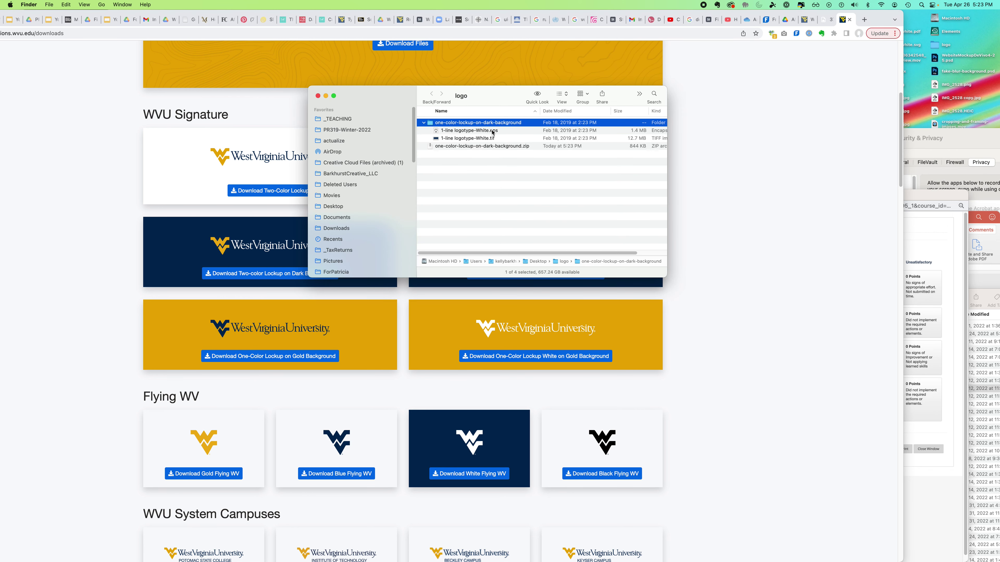
left_click(496, 131)
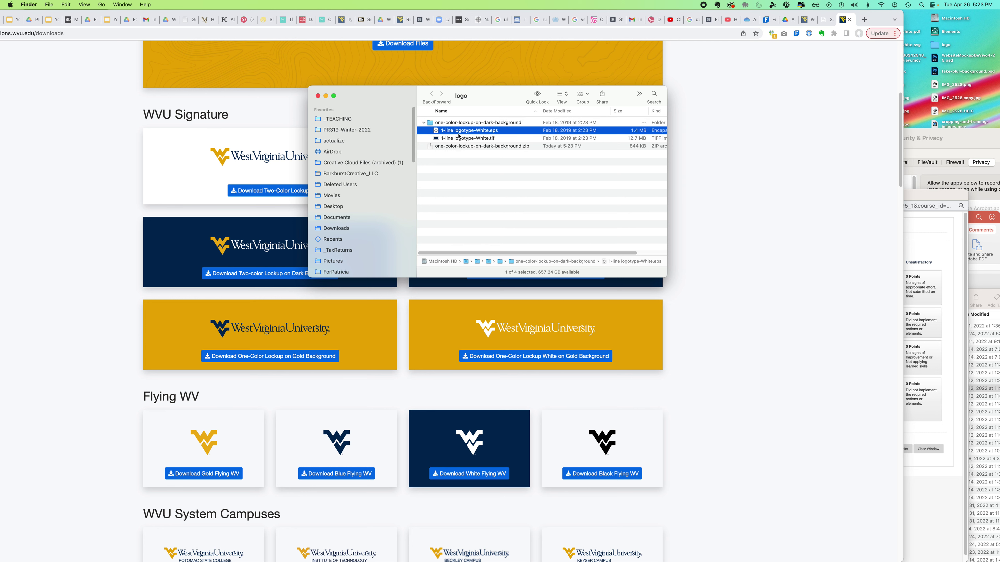
left_click_drag(436, 133, 522, 553)
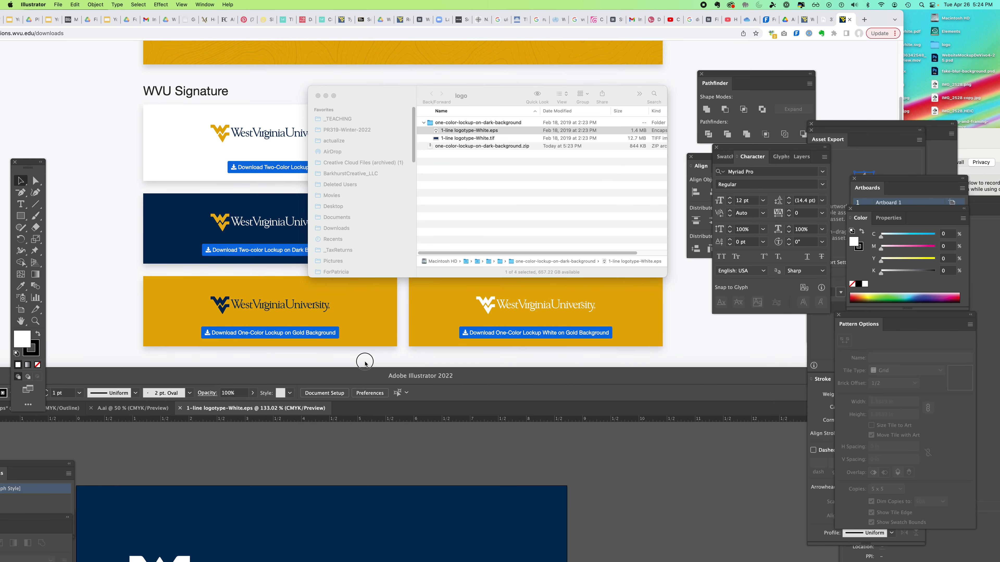
- At 100% view, delete the navy background rectangle, leaving only the white logo artwork
left_click_drag(365, 372, 454, 3)
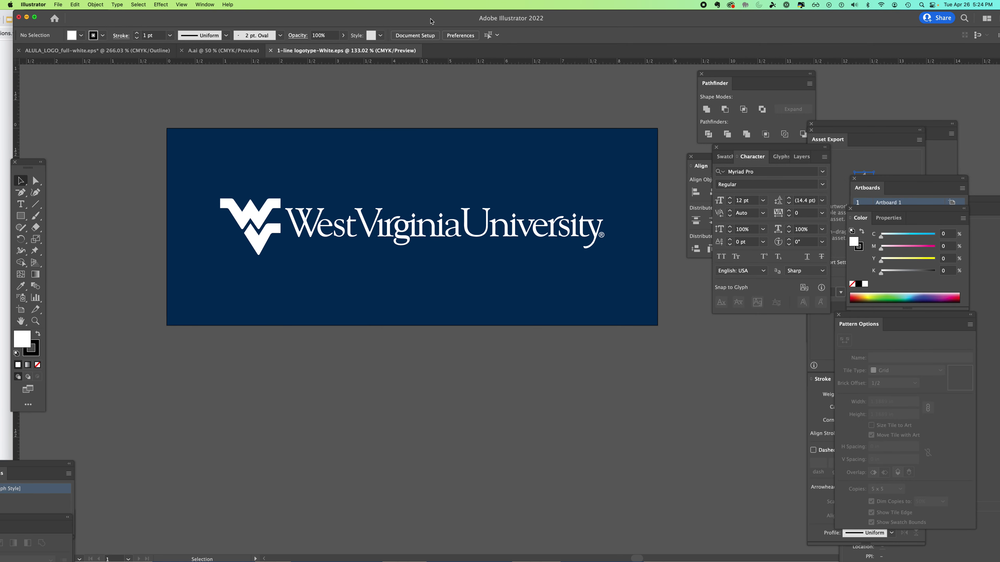
key("super+1")
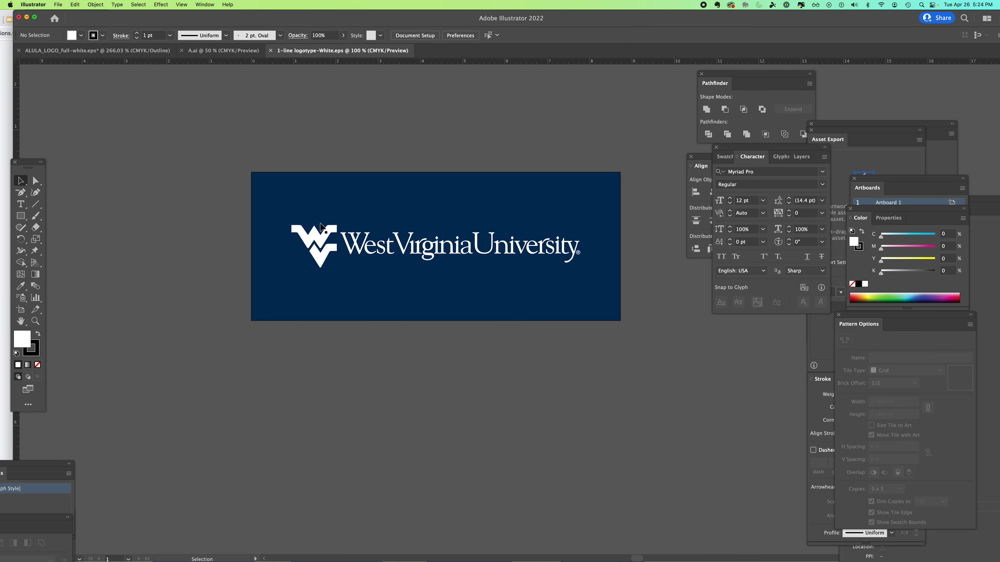
left_click(324, 250)
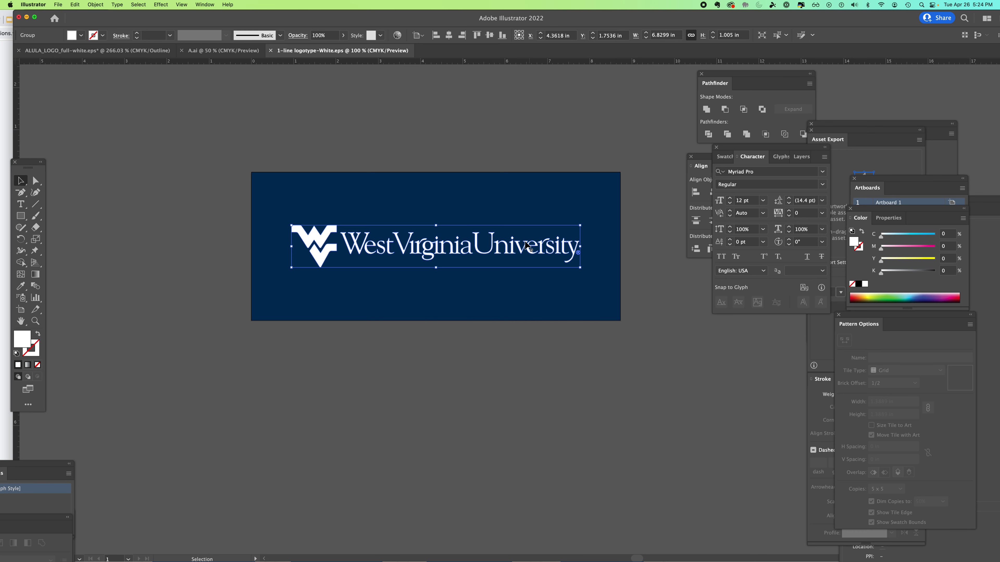
left_click(507, 197)
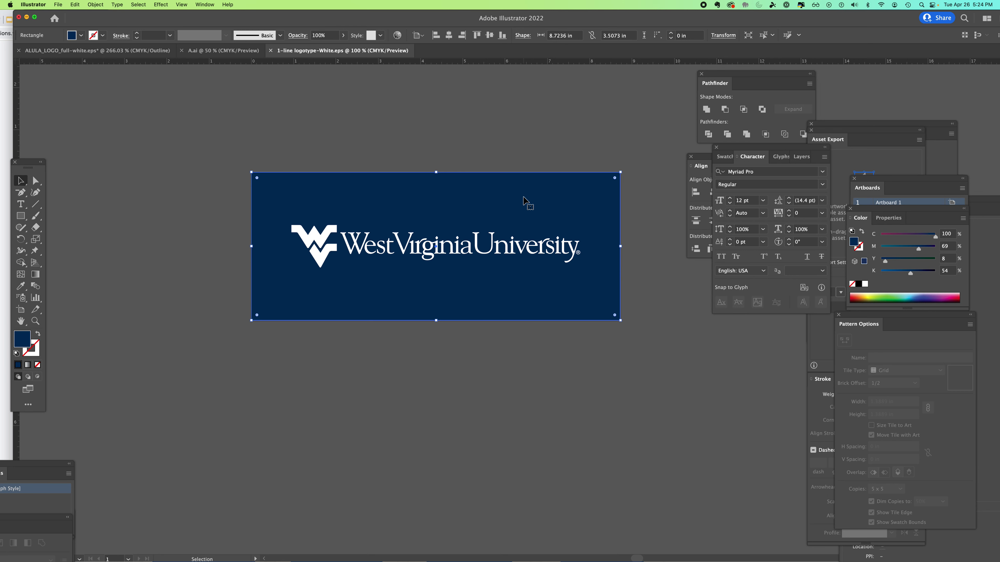
key("Delete")
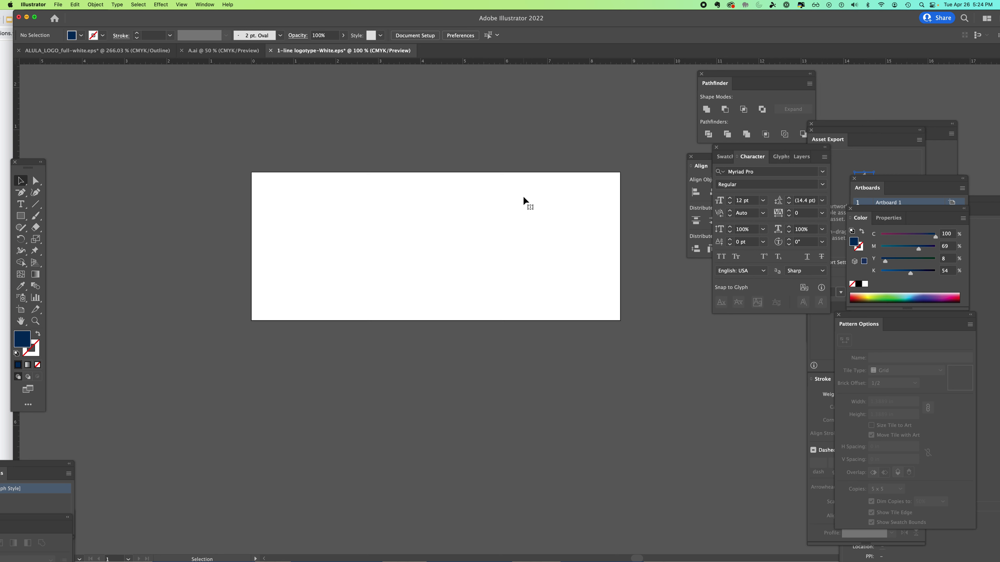
left_click(323, 248)
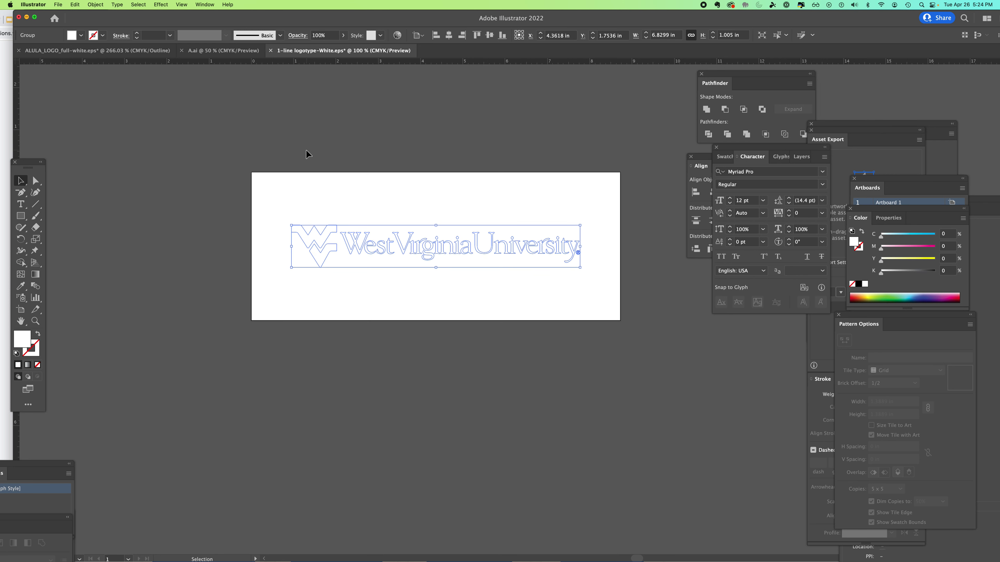
left_click(341, 197)
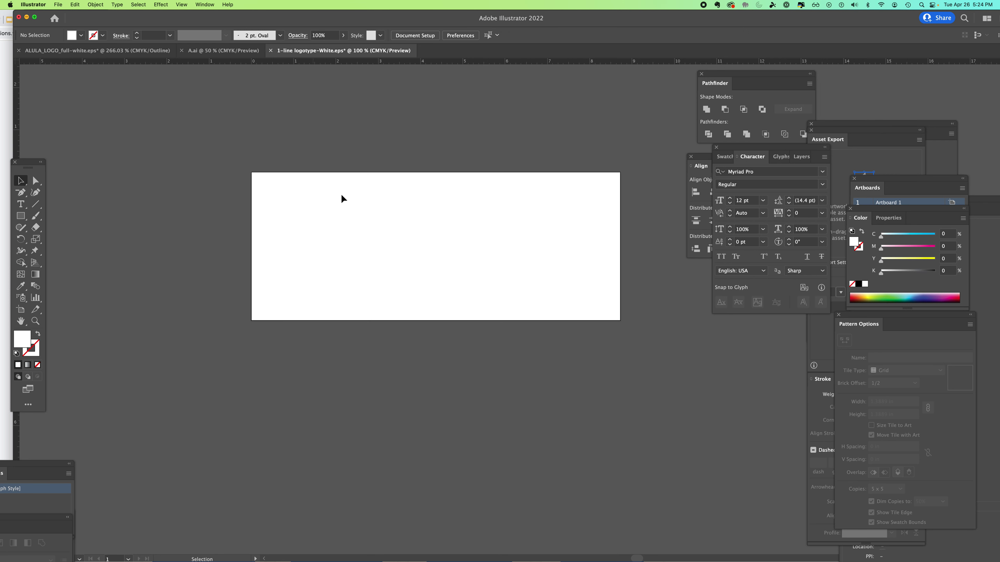
- Close the logo document, saving changes in the legacy EPS format, and minimize Illustrator
left_click(271, 50)
left_click(606, 310)
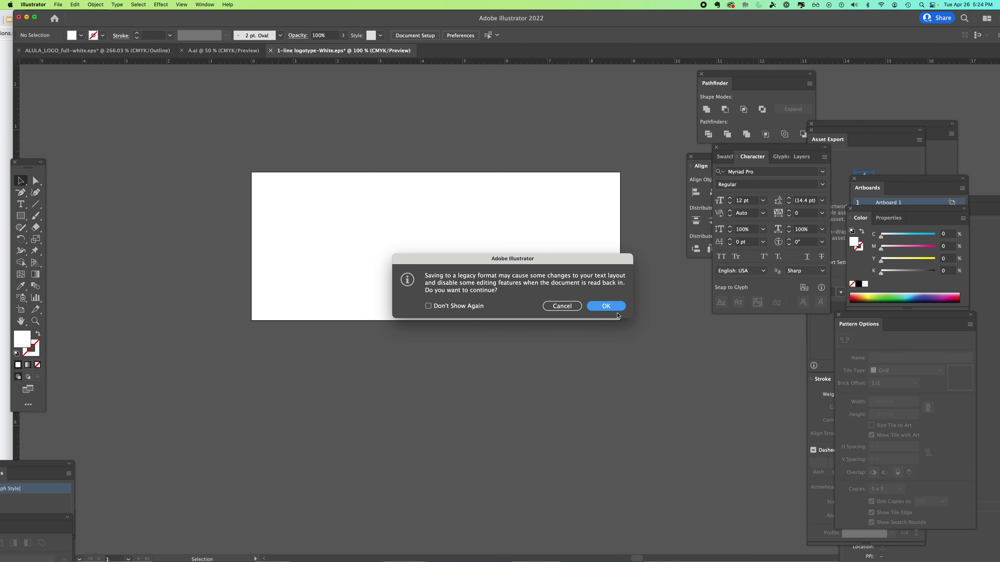
left_click(609, 307)
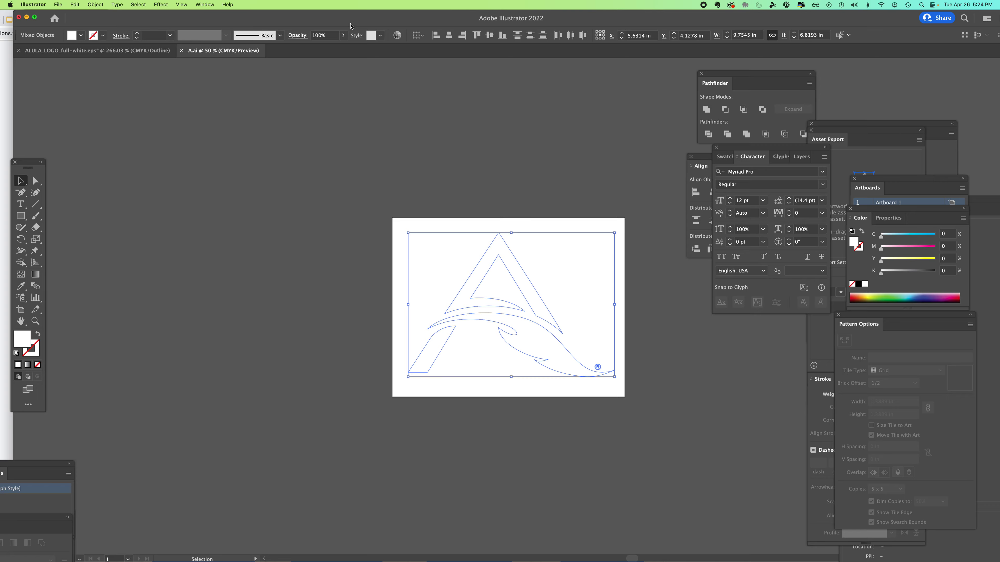
key("super+m")
- Switch to the InDesign poster and drag 1-line logotype-White.eps from the desktop logo folder into it
left_click(126, 332)
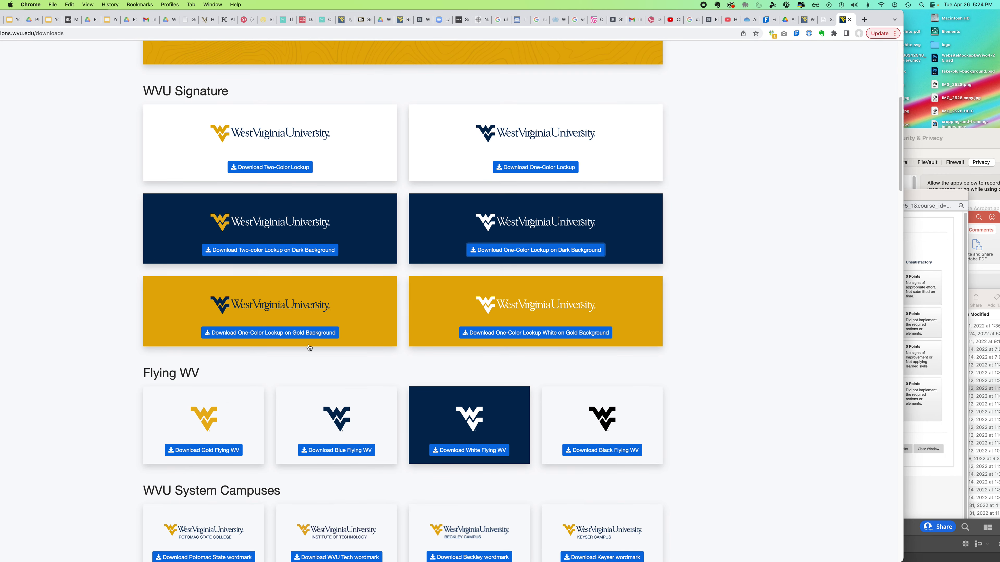
mouse_move(472, 559)
left_click(555, 545)
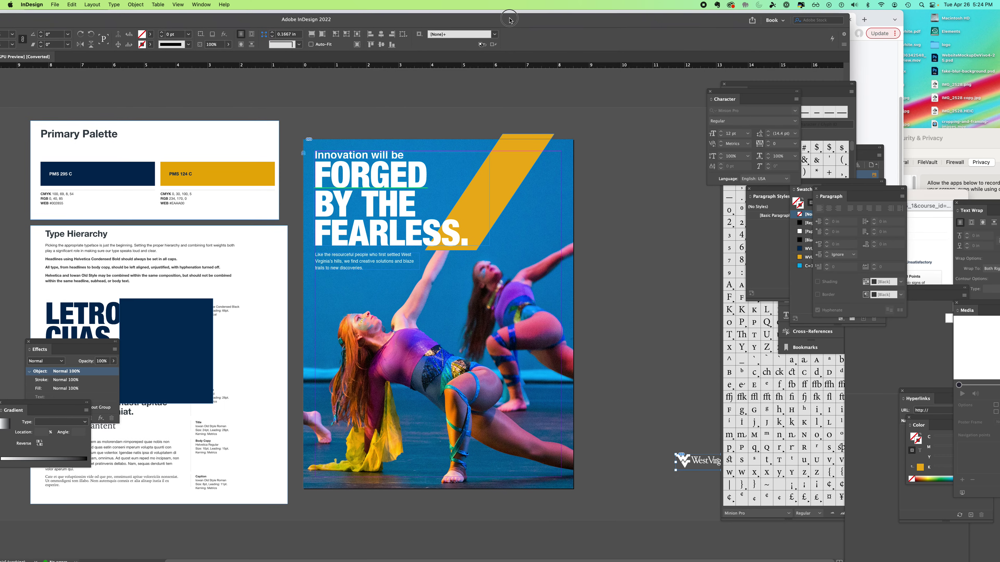
double_click(936, 46)
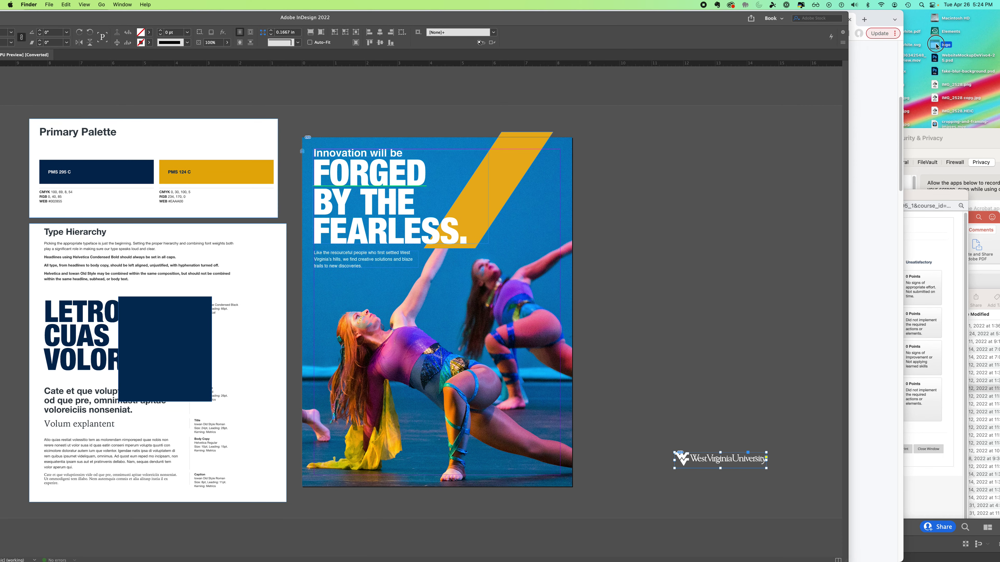
left_click_drag(428, 95, 669, 64)
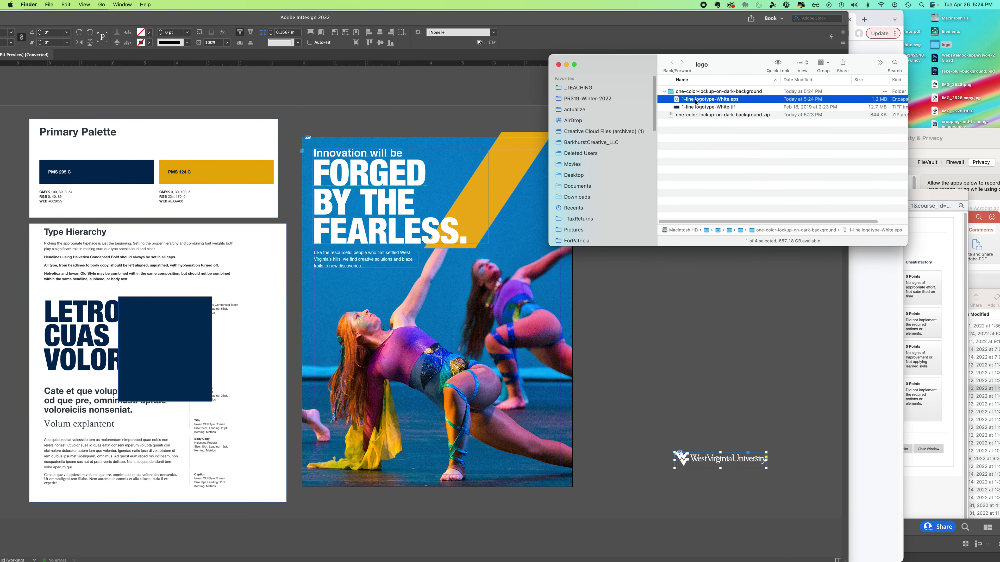
left_click_drag(694, 99, 453, 330)
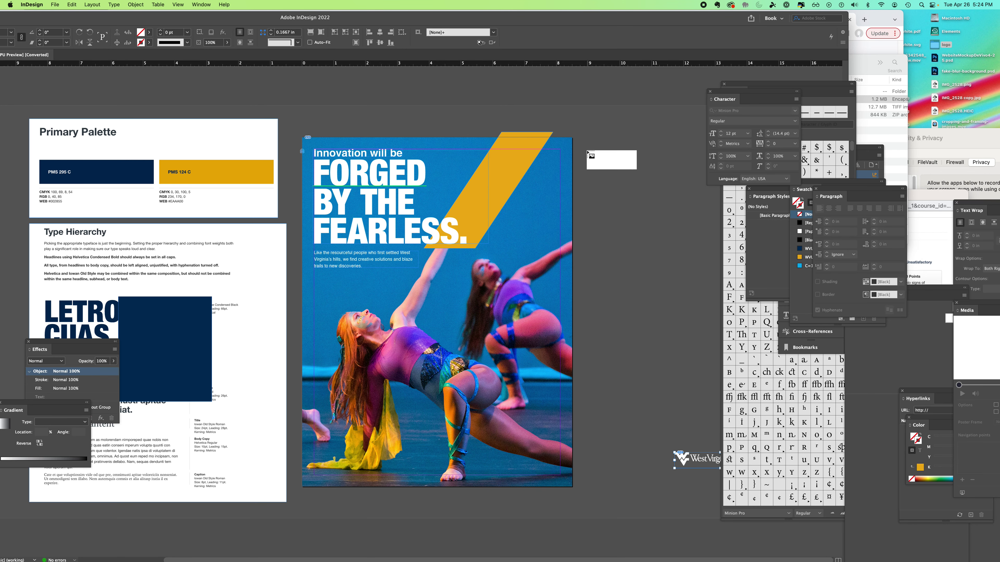
- Place the logotype, move it onto the poster over the dancers, and trim the empty frame space below
left_click(589, 151)
left_click_drag(622, 165, 378, 340)
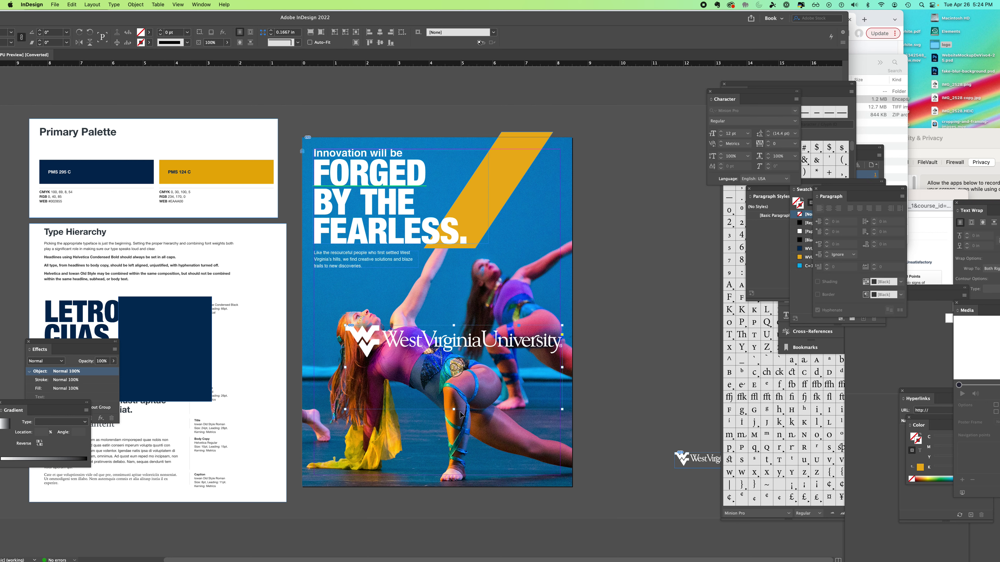
left_click_drag(454, 409, 451, 359)
left_click(634, 309)
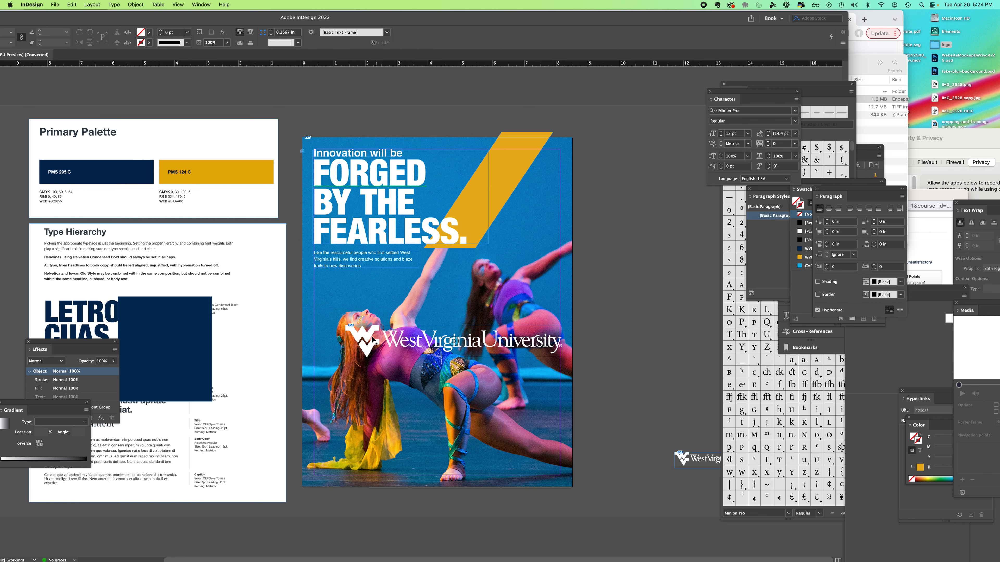
- Scale the WVU logo down proportionally to a smaller size
left_click(522, 348)
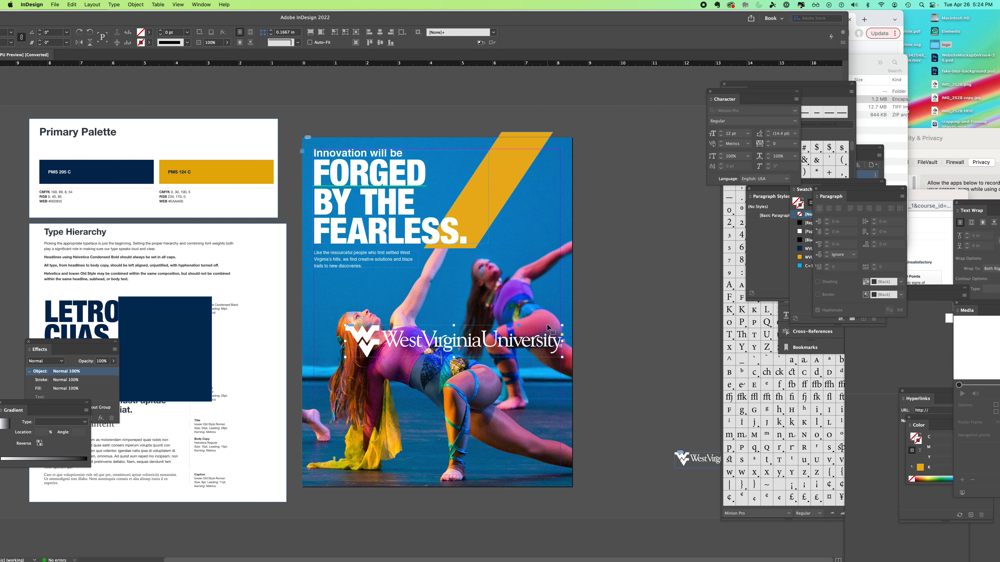
left_click_drag(562, 325, 563, 279)
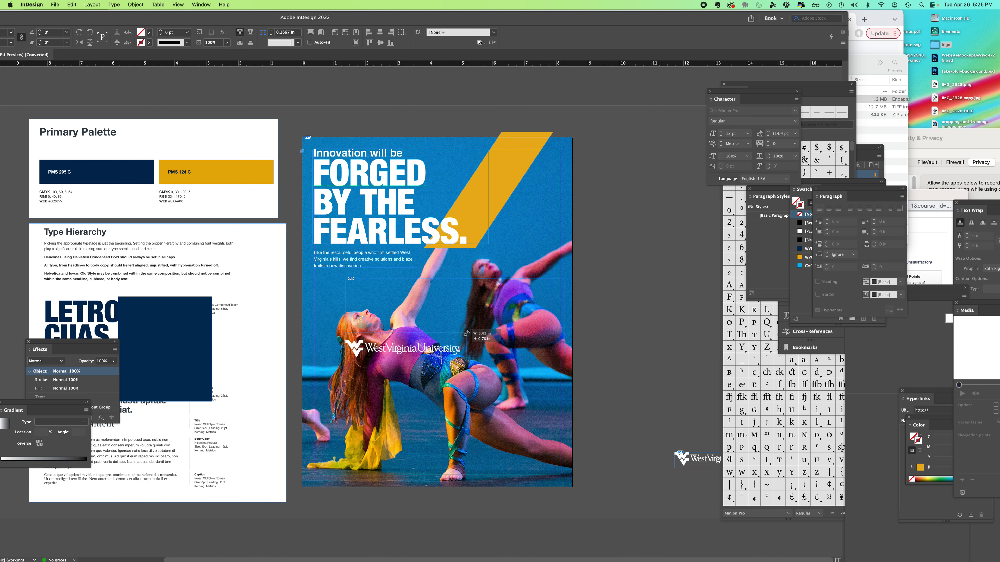
left_click_drag(465, 338, 466, 339)
left_click_drag(465, 339, 562, 324)
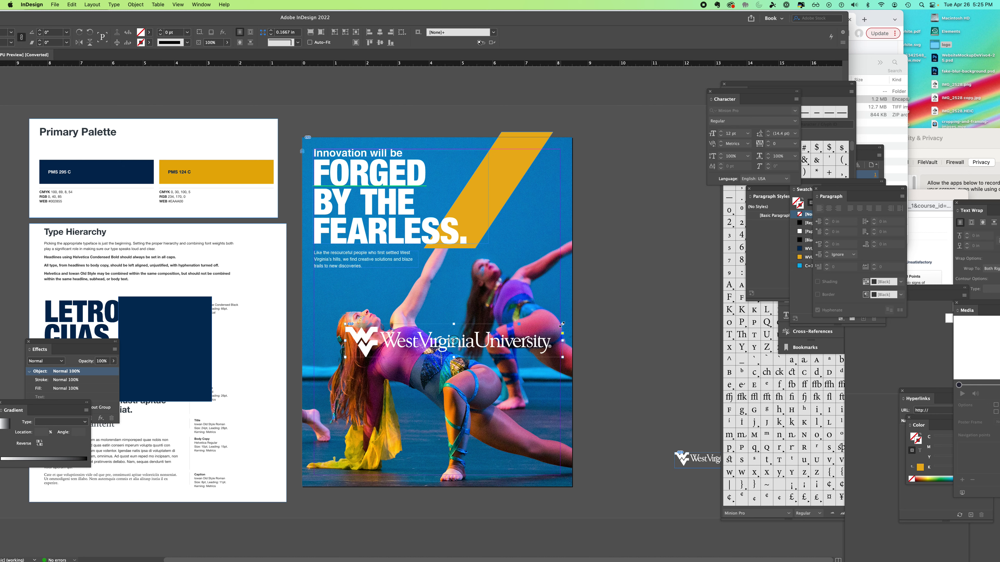
key("super+z")
key("super+z")
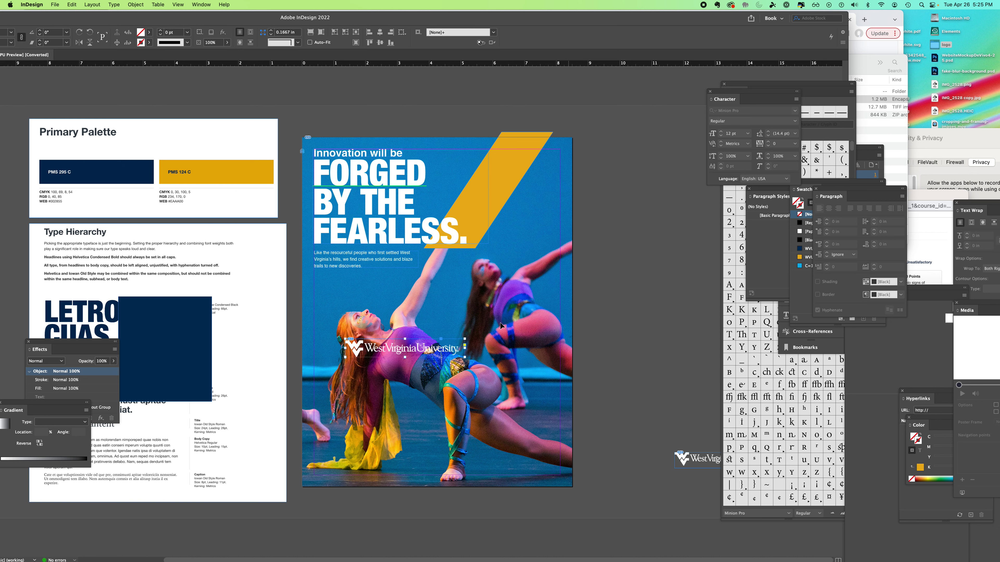
left_click_drag(512, 448, 390, 291)
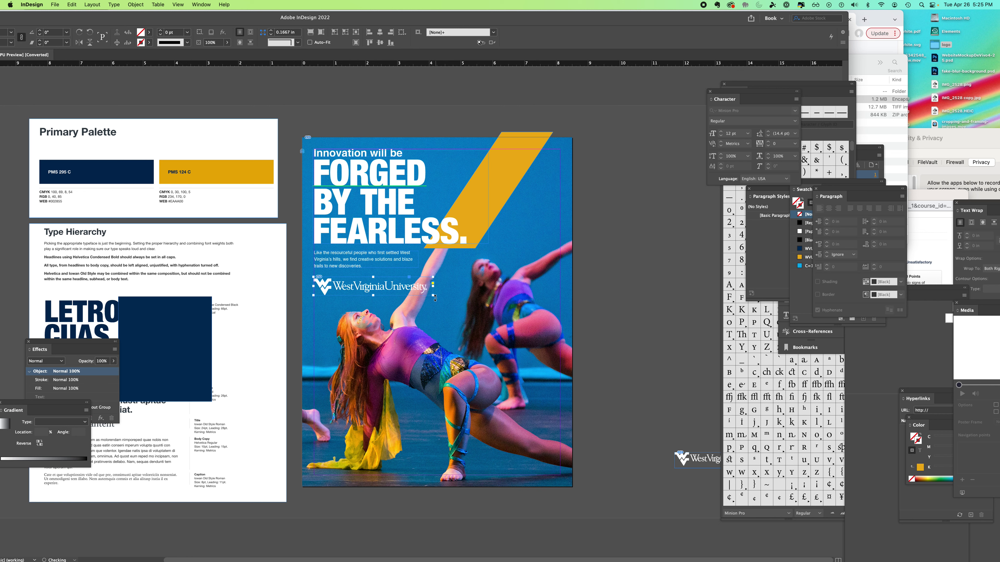
left_click_drag(433, 295, 409, 292)
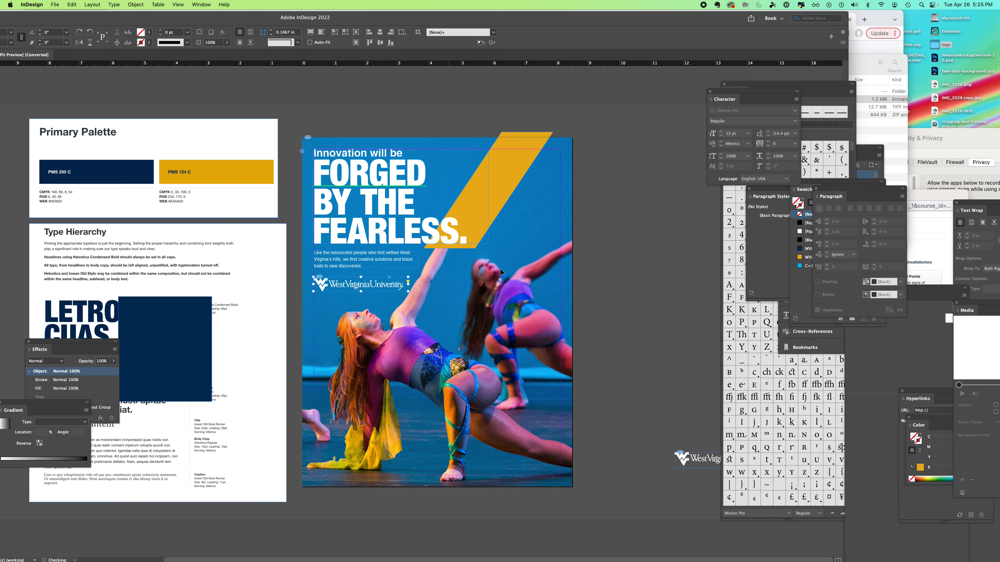
left_click(617, 268)
- Nudge the logo into position just below the intro body copy
left_click(370, 289)
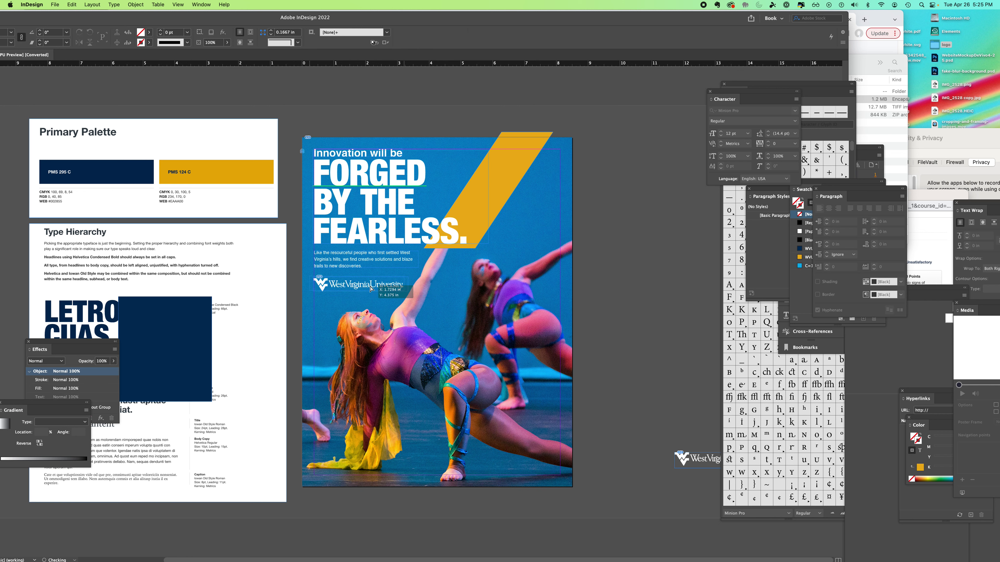
left_click_drag(371, 288, 364, 285)
key("Left")
key("Up")
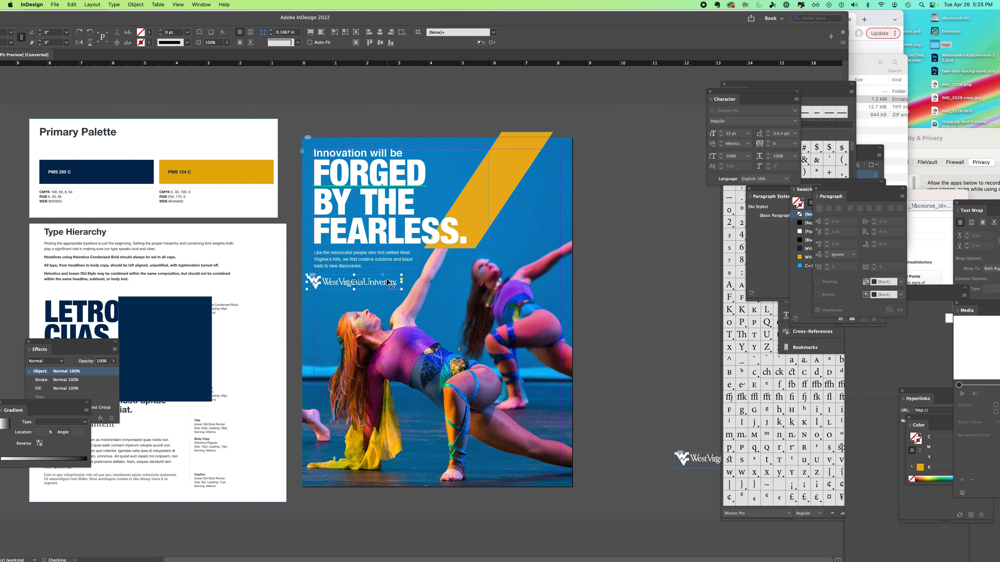
key("Down")
- Embed 1-line logotype-White.eps using Embed Link in the Links panel menu
left_click(200, 5)
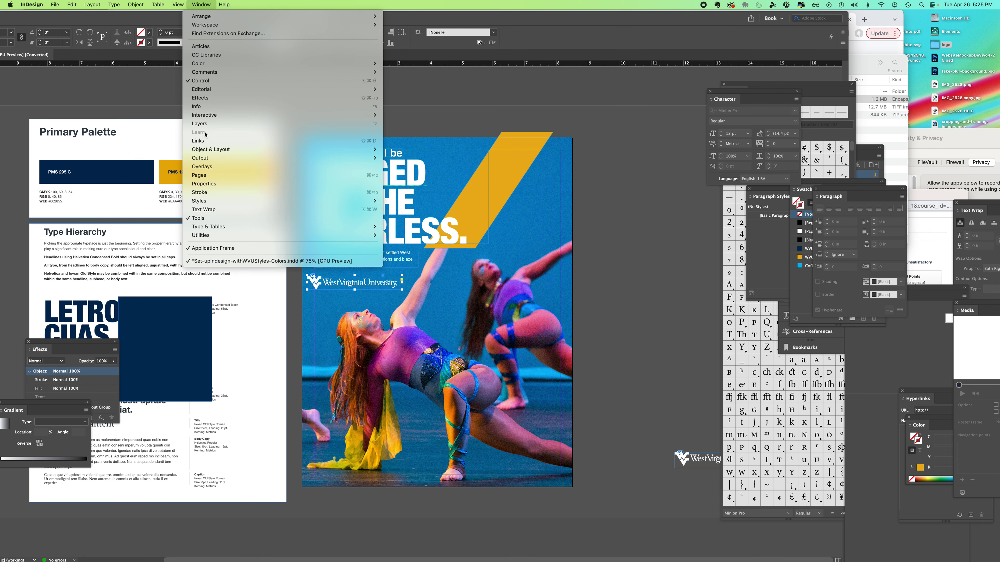
left_click(198, 141)
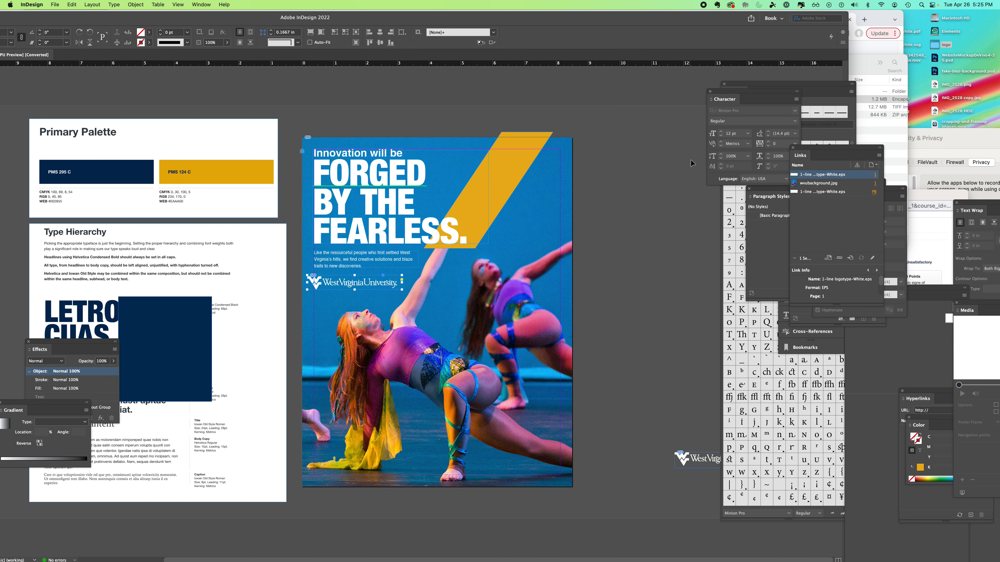
left_click_drag(817, 150, 403, 164)
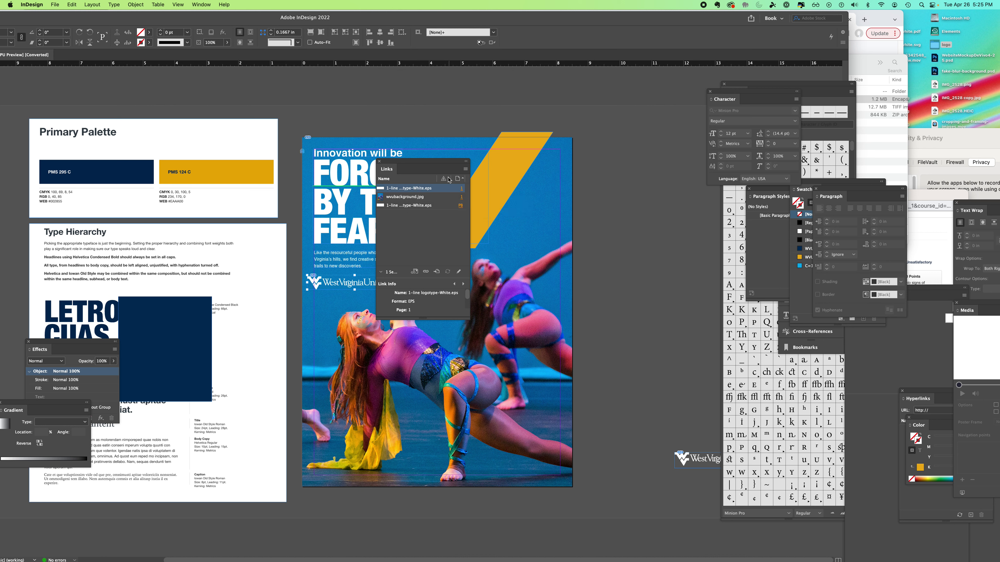
left_click(465, 170)
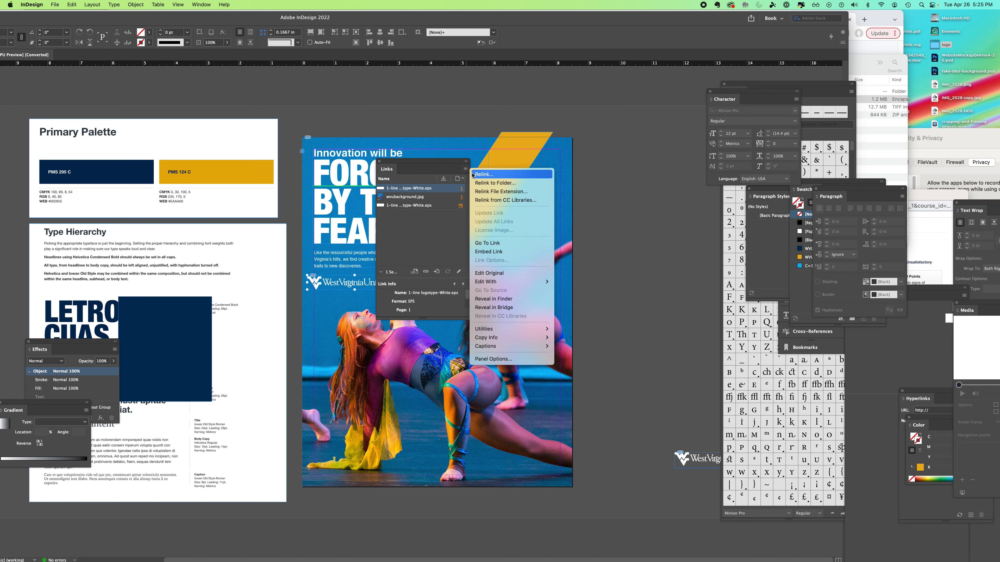
left_click(494, 252)
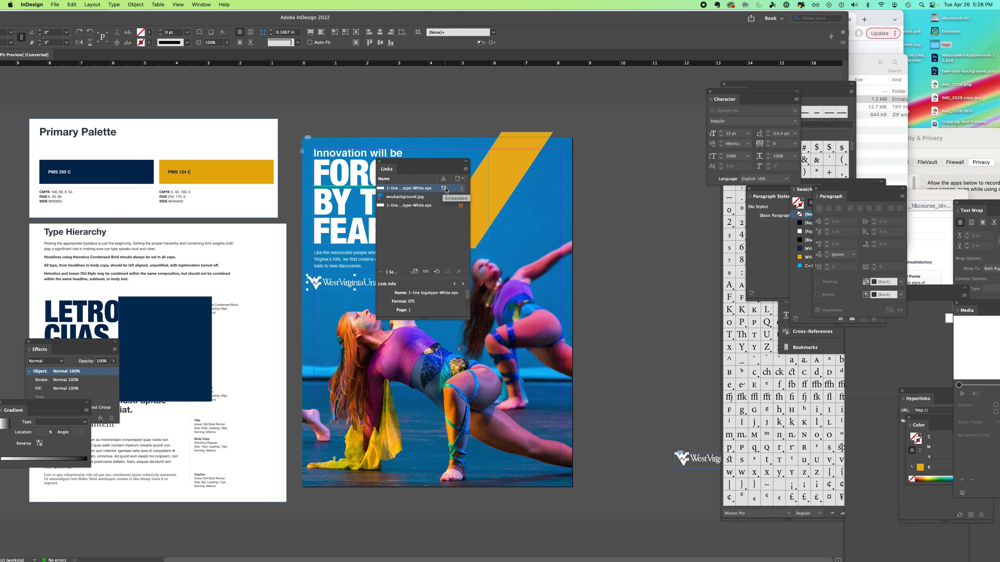